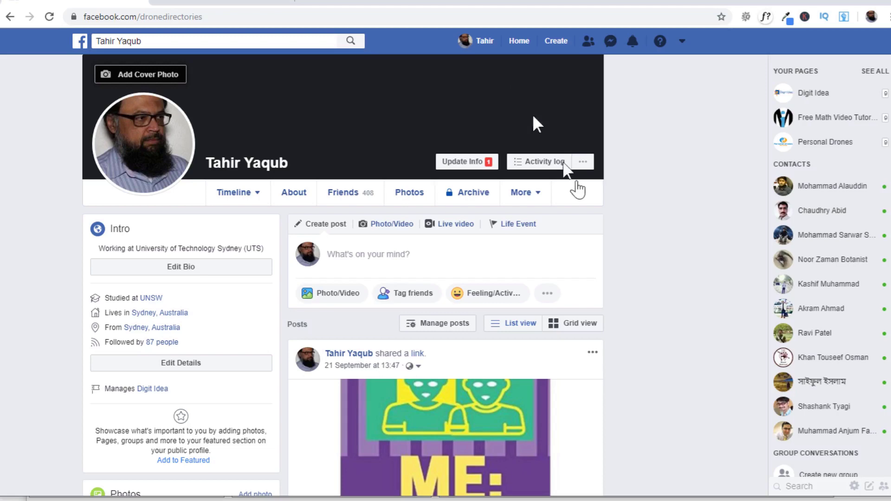
scroll(602, 279, down, 5)
scroll(603, 274, down, 3)
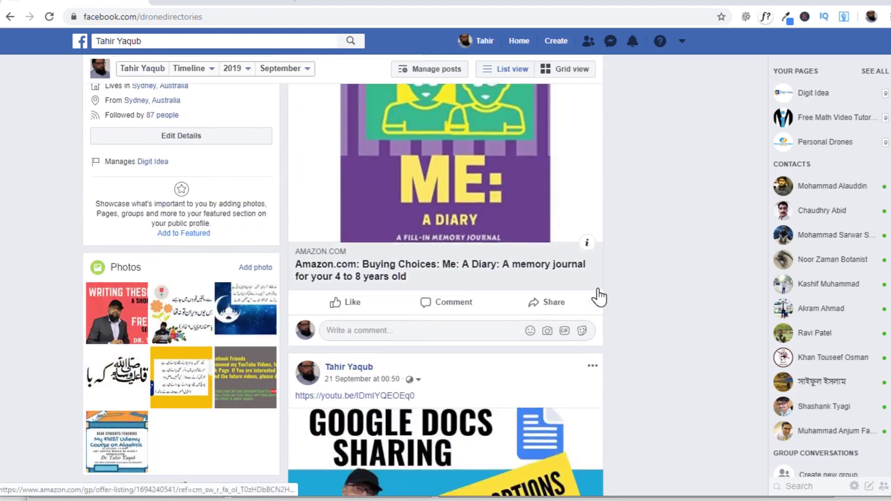
scroll(581, 321, down, 3)
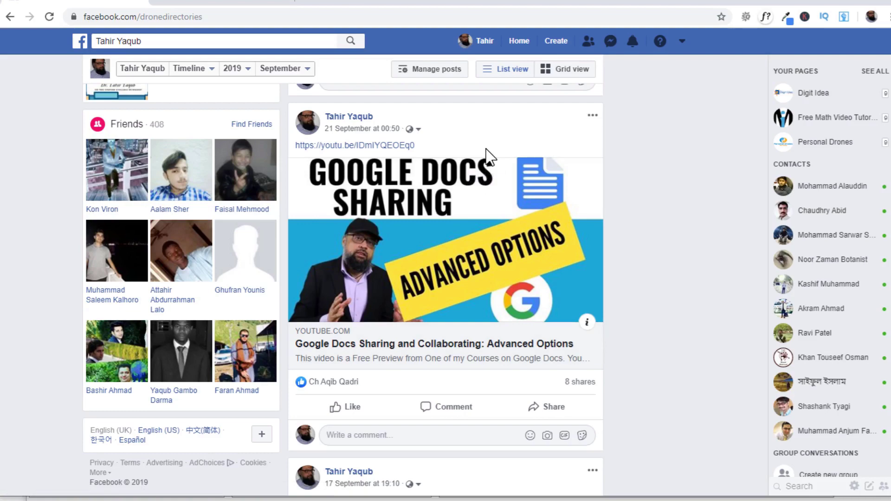
scroll(489, 290, up, 6)
scroll(490, 291, up, 8)
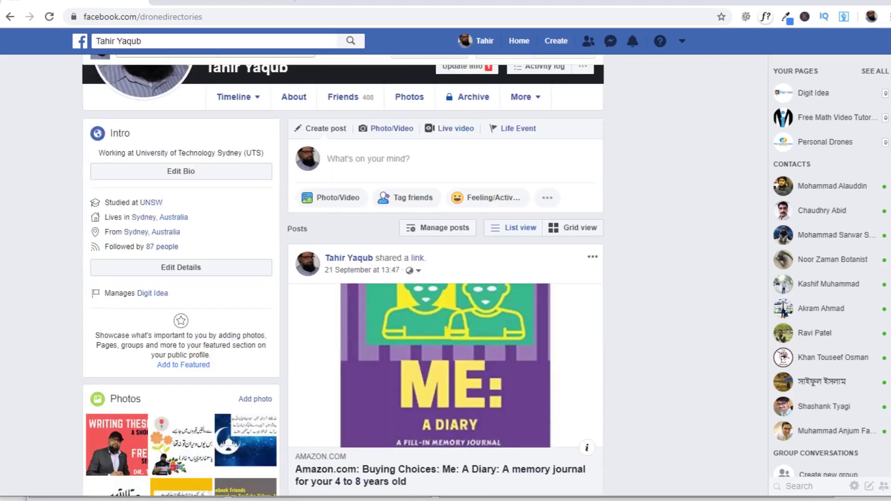
scroll(490, 290, up, 3)
Write a new post reading 'Introduction to my video' and attach Latex-Tutorial-Thesis-C.mp4
click(356, 254)
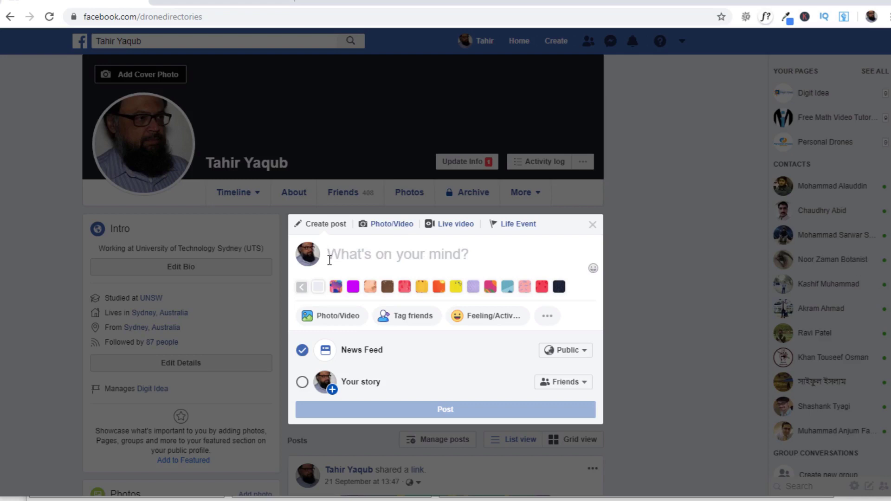
text(Introduction to my )
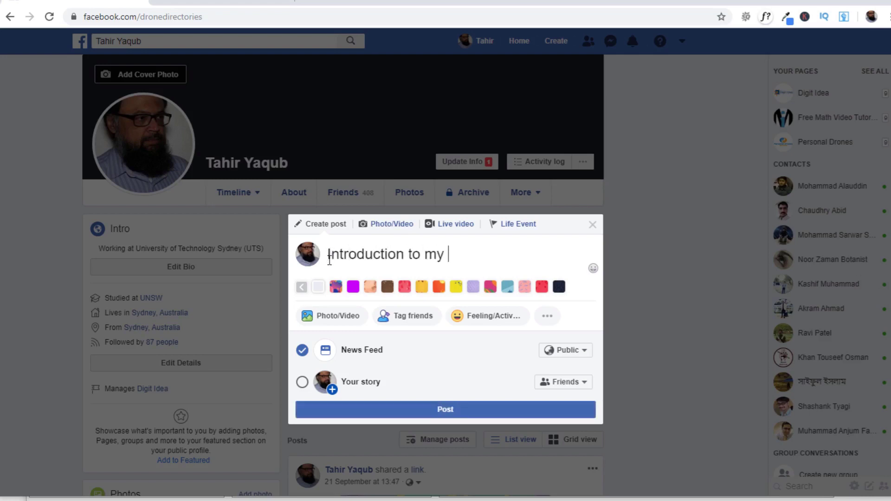
text(video)
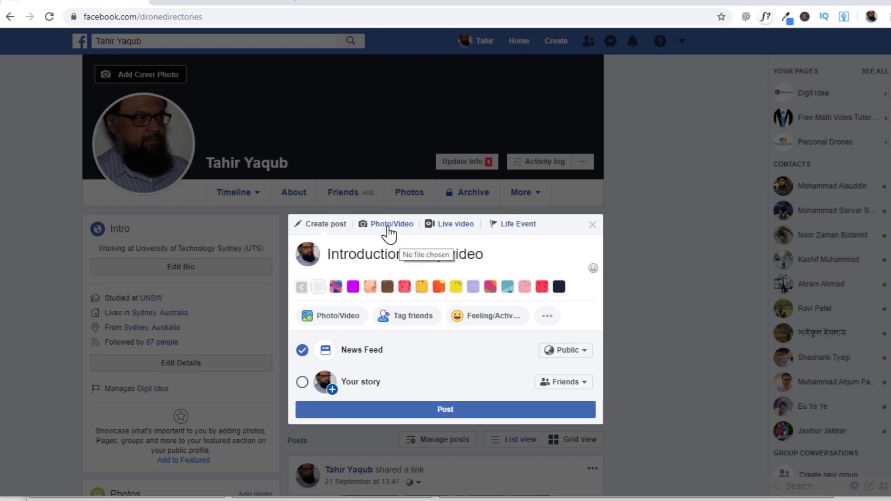
click(389, 228)
click(239, 235)
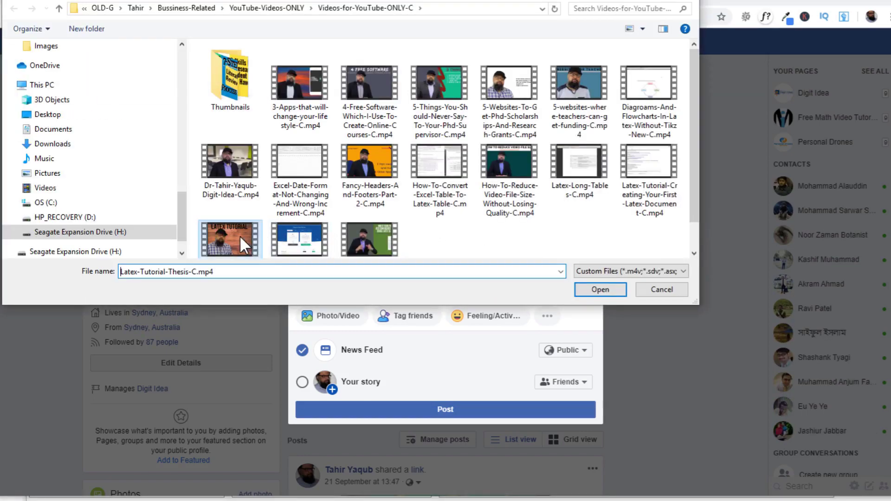
click(606, 292)
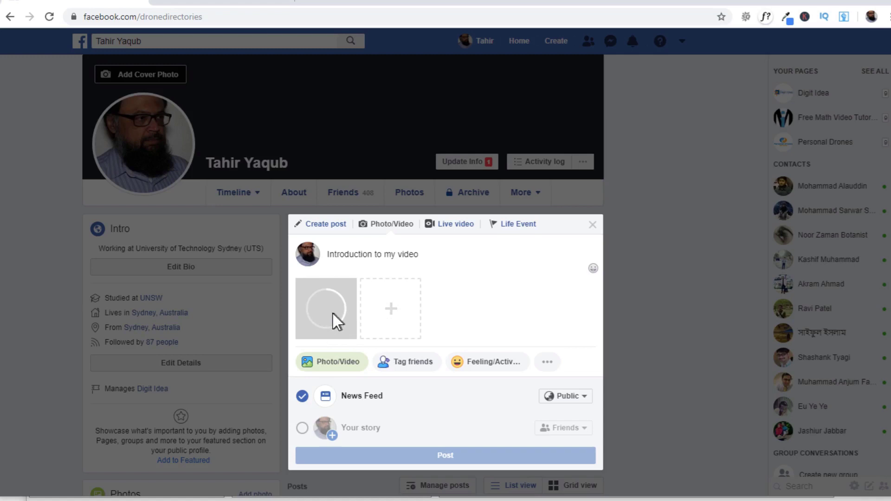
scroll(340, 302, down, 1)
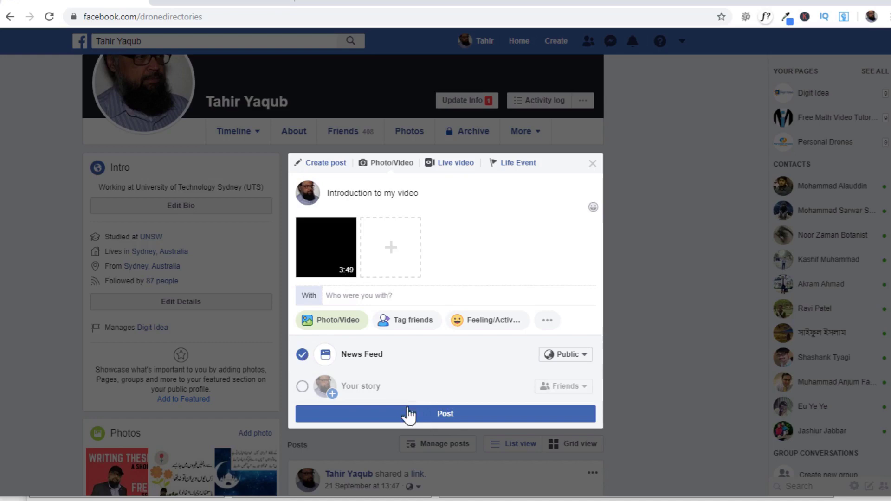
Publish the video post and view the profile's Videos section with the LaTeX tutorial first
click(448, 415)
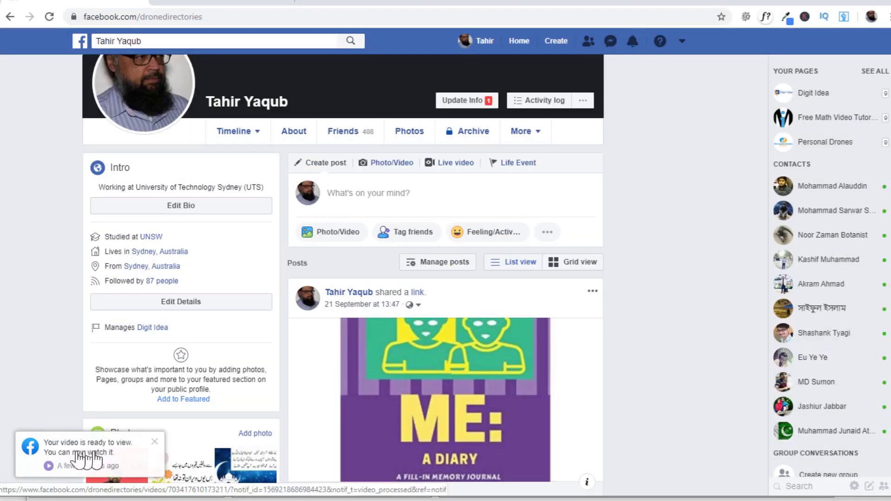
click(124, 458)
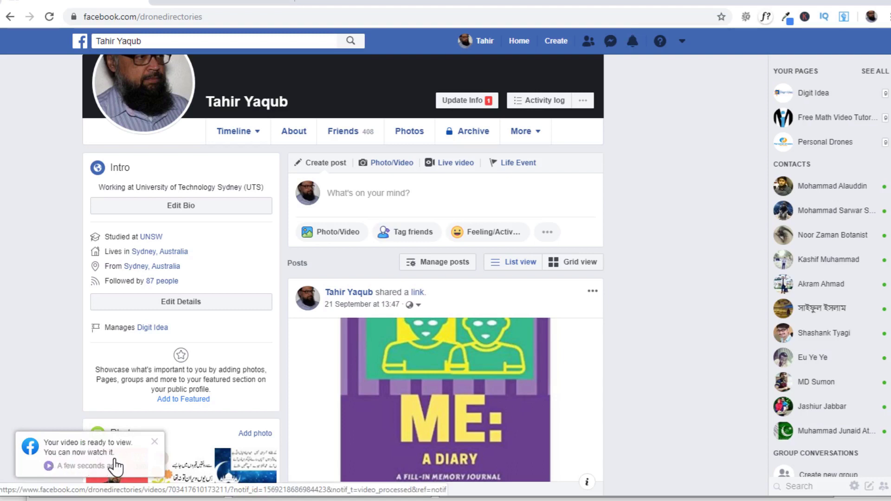
click(523, 132)
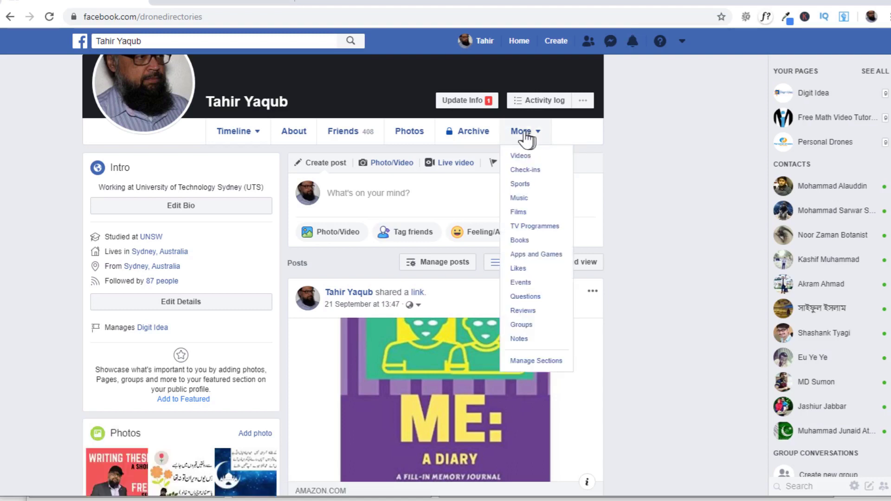
click(521, 157)
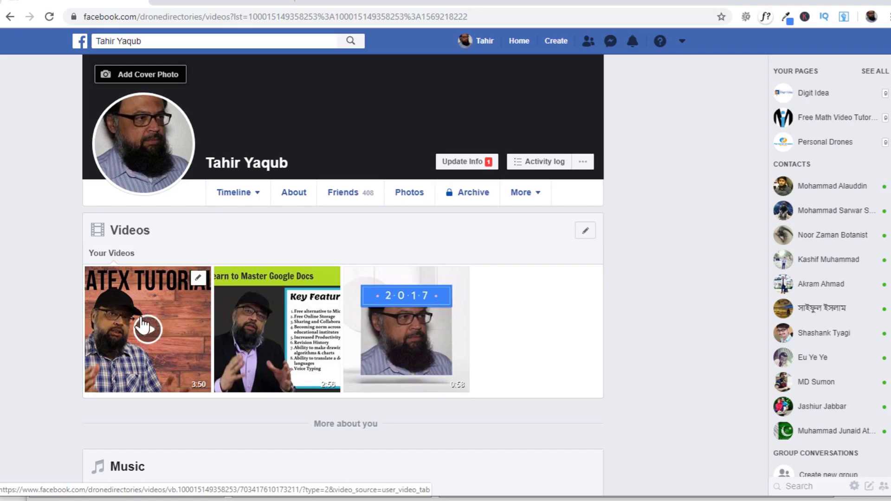
Edit the LaTeX tutorial video to use Thumbnail 2 of 10 and save
click(198, 279)
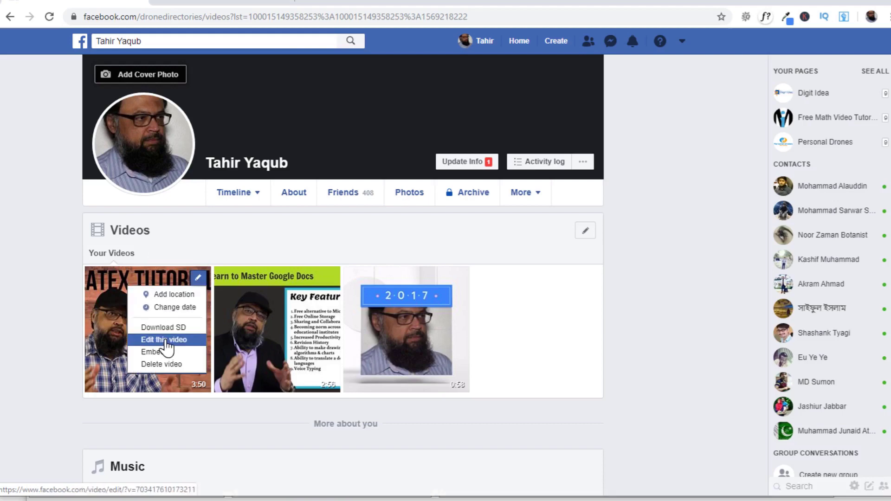
click(165, 342)
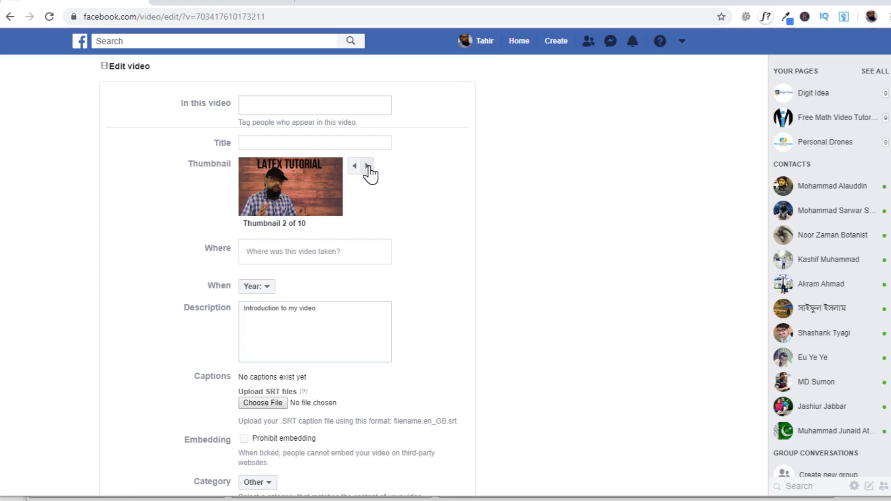
click(367, 167)
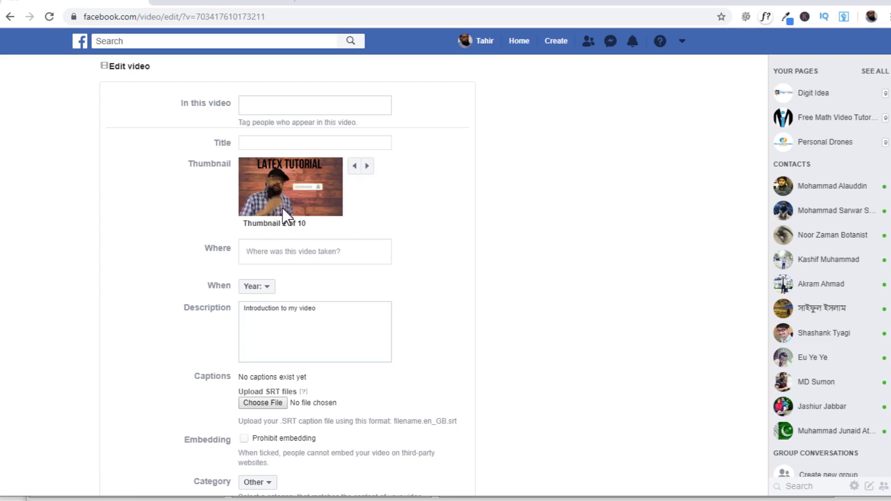
click(367, 166)
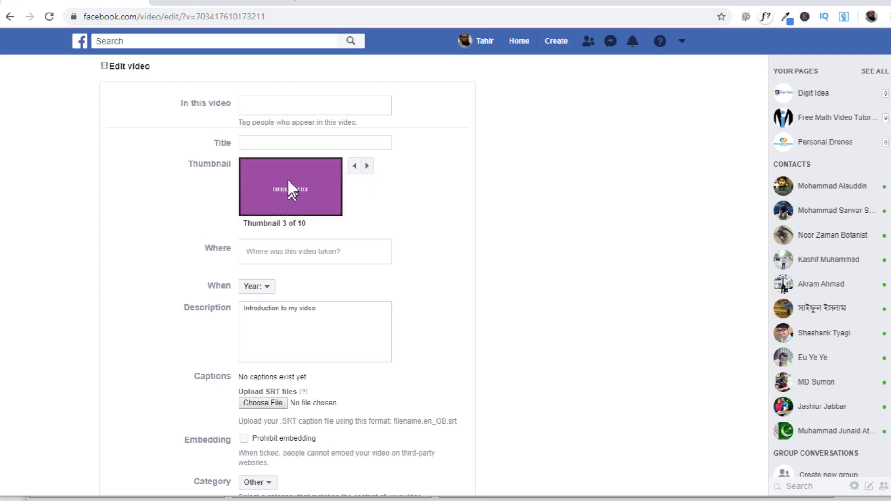
click(367, 167)
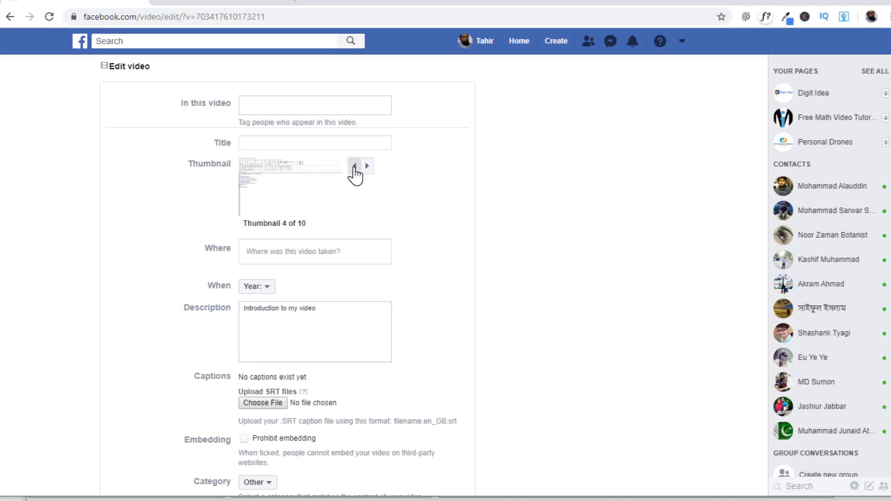
click(355, 167)
click(355, 167)
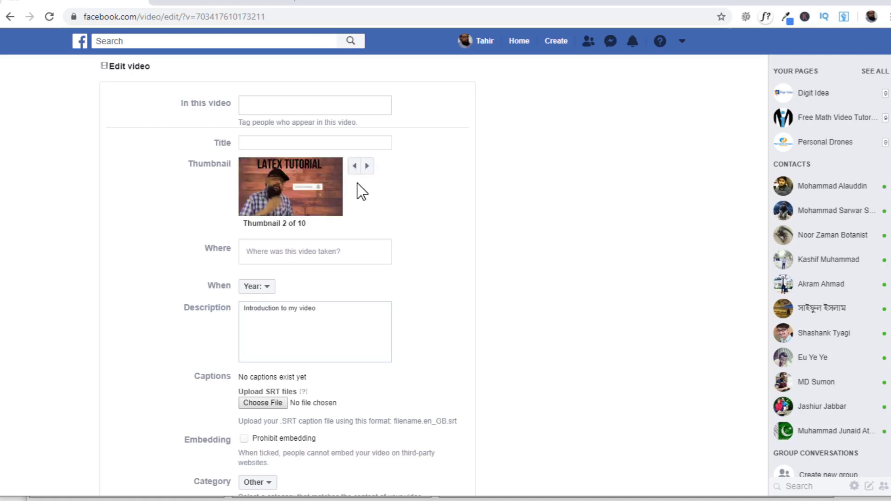
scroll(398, 215, down, 2)
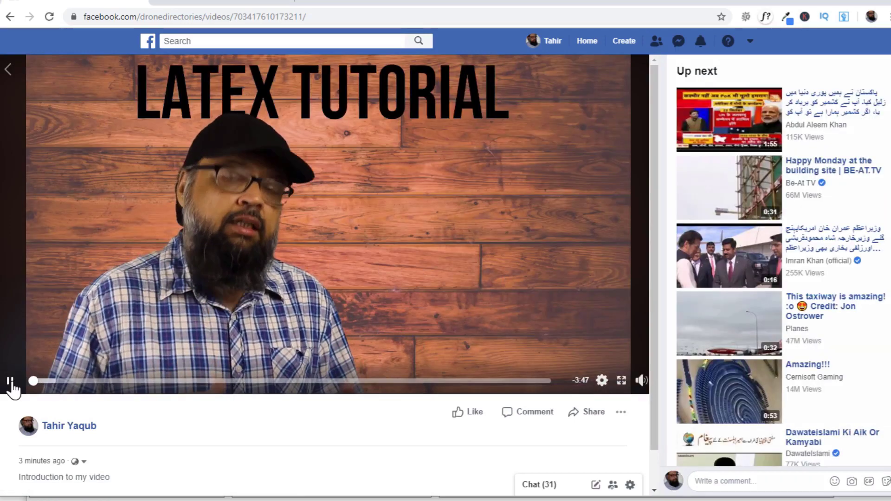
Pause the LaTeX tutorial and show the account menu listing Your Pages
click(11, 382)
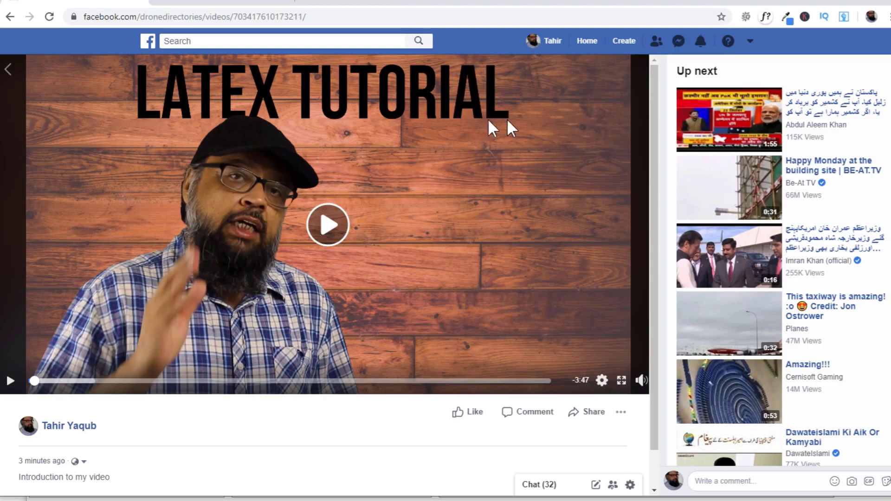
click(750, 42)
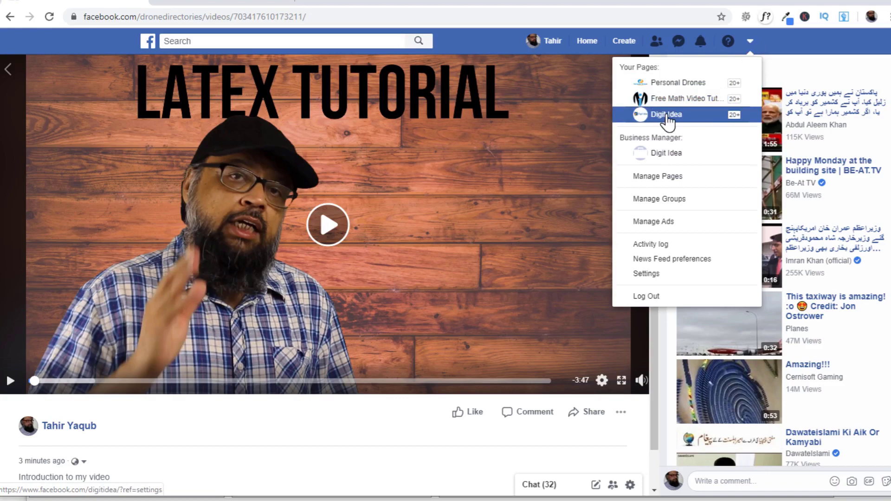
Switch to the Digit Idea page and go to its Publishing Tools
click(666, 116)
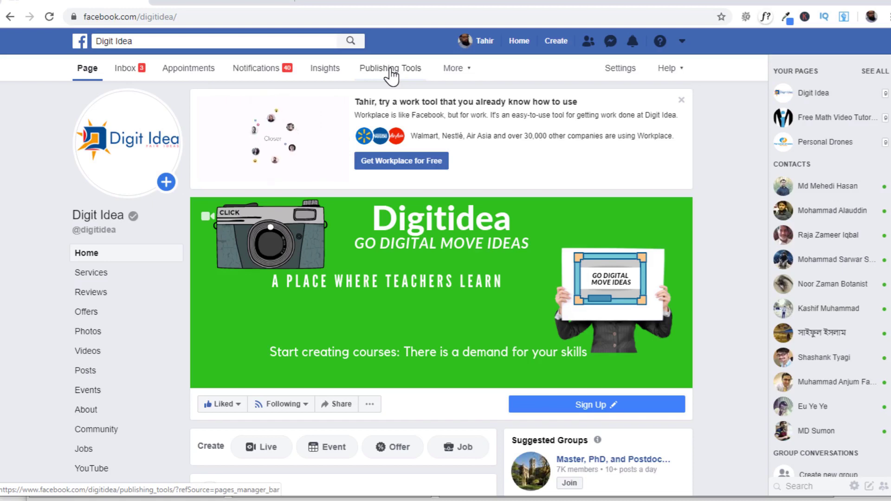
click(391, 74)
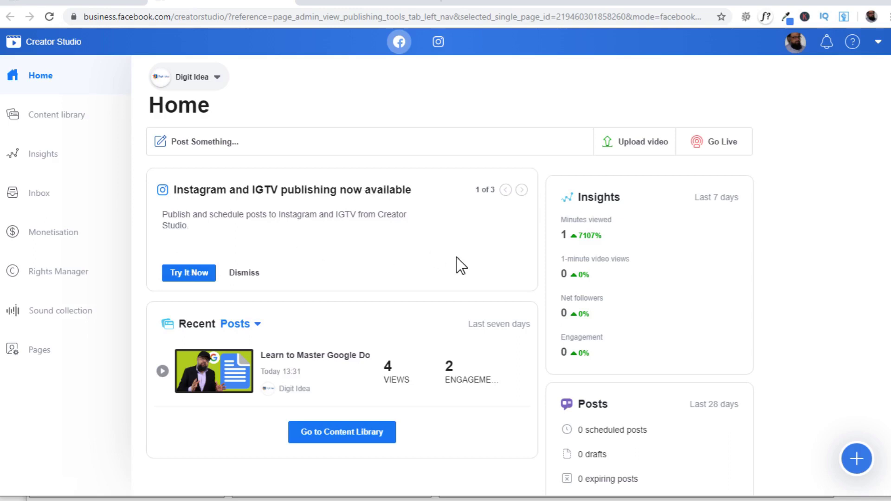
Check Digit Idea's monetisation policy issues, then list the Home dashboard's video upload options
click(54, 237)
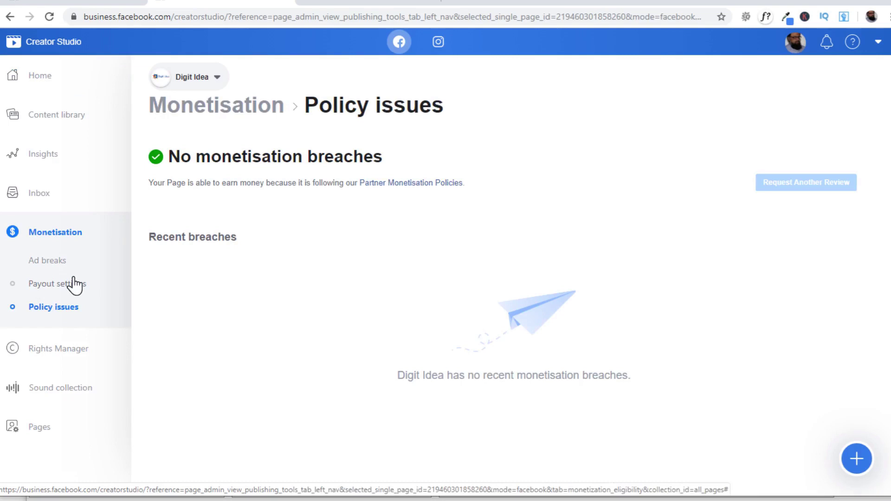
click(43, 83)
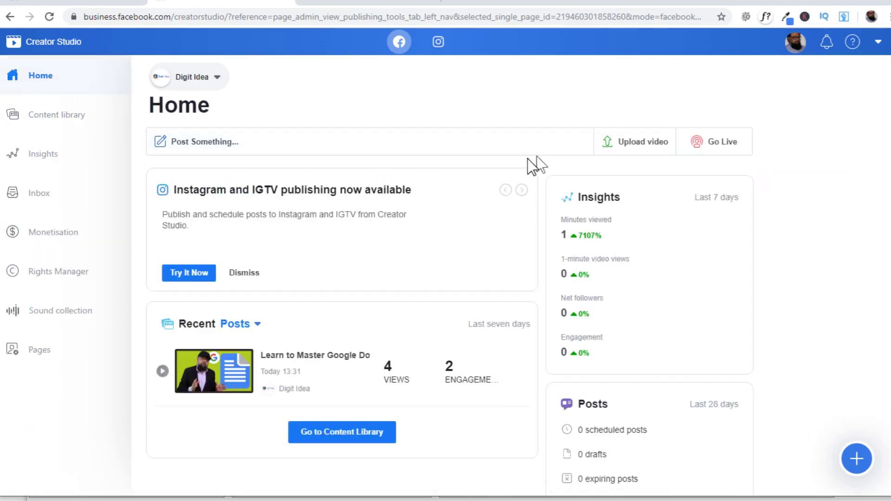
click(636, 146)
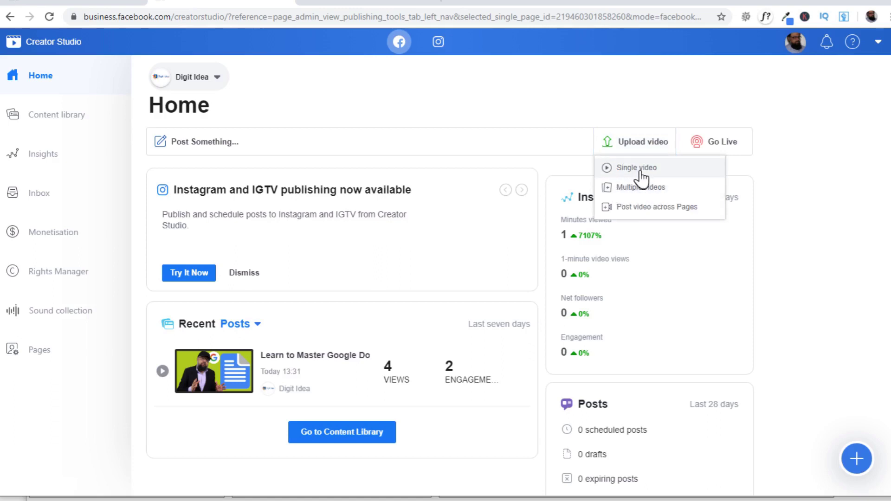
Start a single-video upload of the 5 Things PhD supervisor video file
click(640, 171)
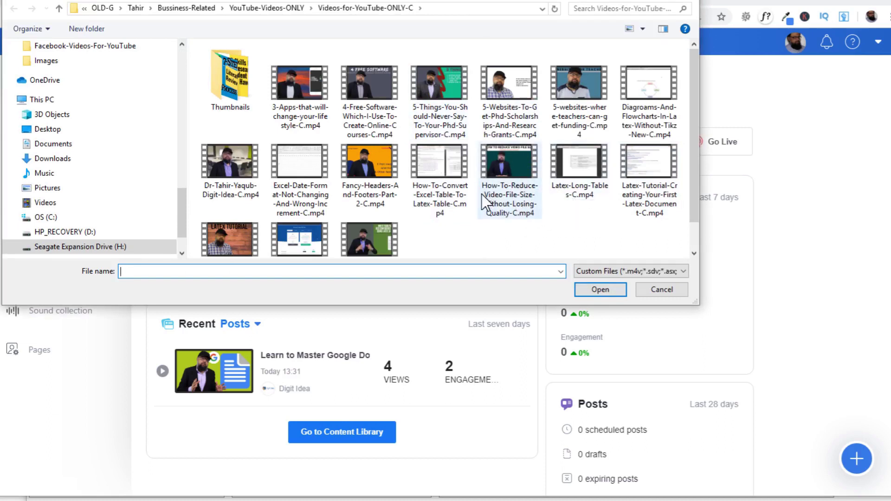
click(457, 104)
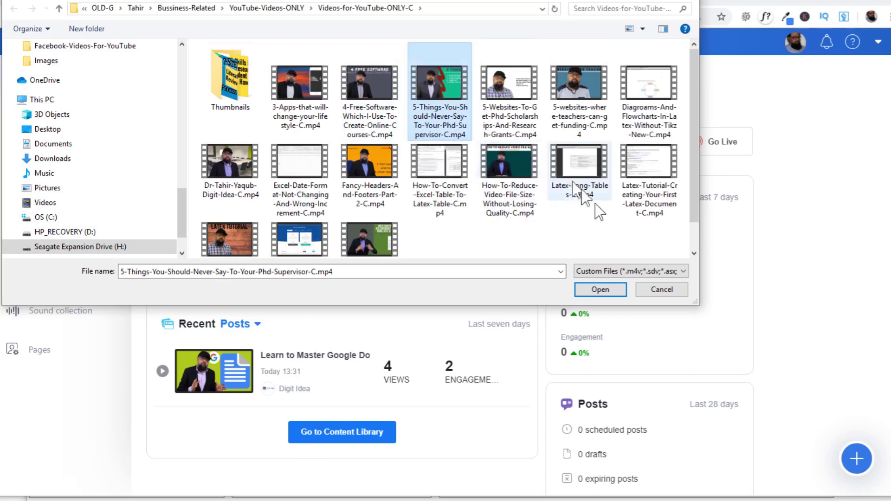
click(600, 289)
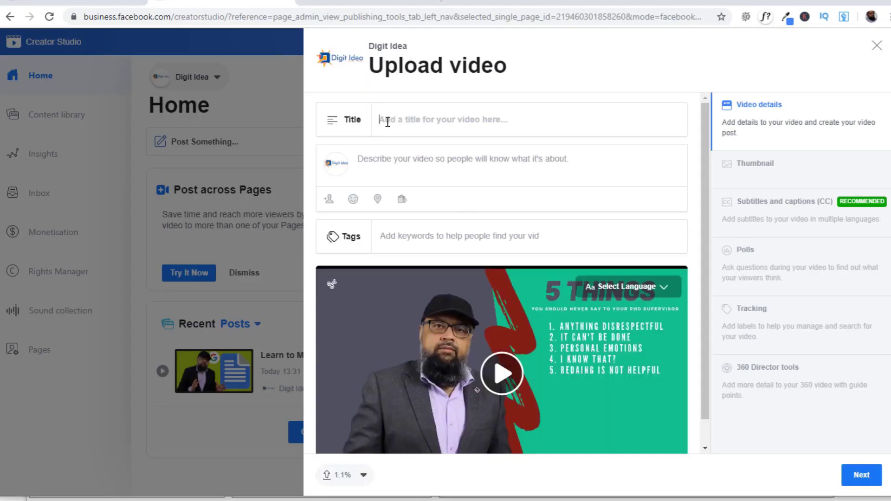
Title it '5 Things You Should never Say to Your PhD Supervisor', add a description, tag PhD and PhD Supervisor
text(5 Things You Should never Say)
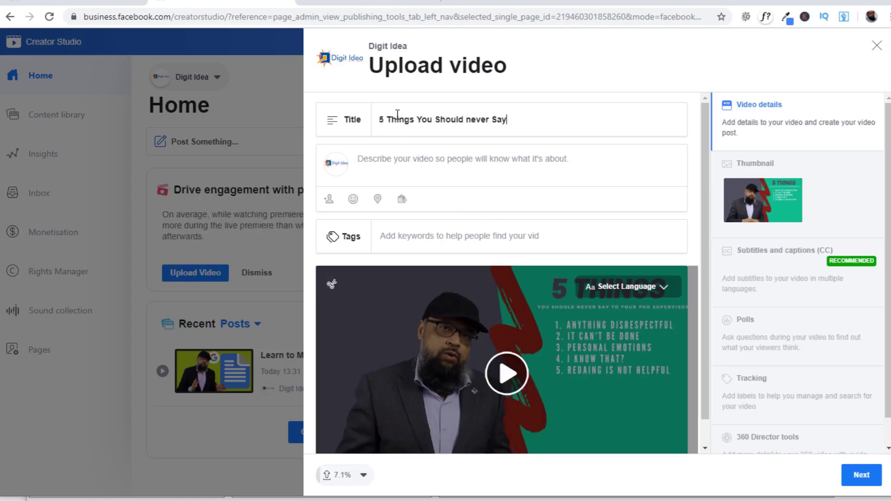
text( to Your PhD Supervisor)
click(366, 159)
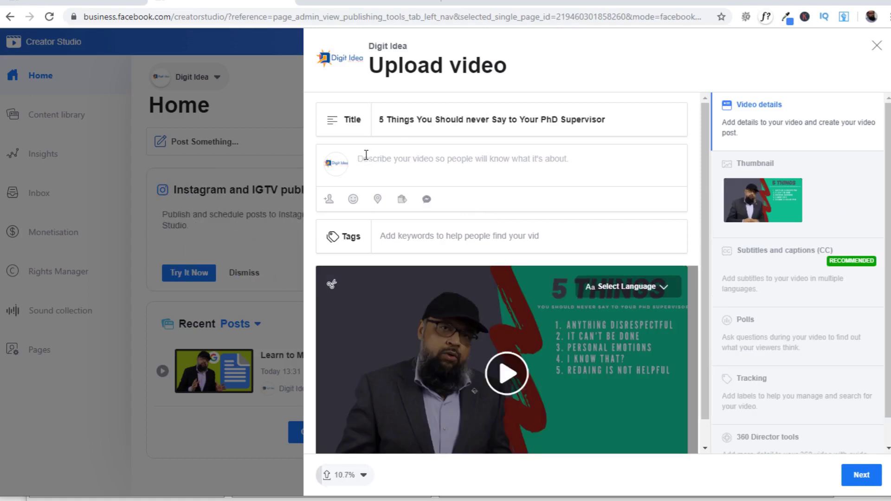
text(Description)
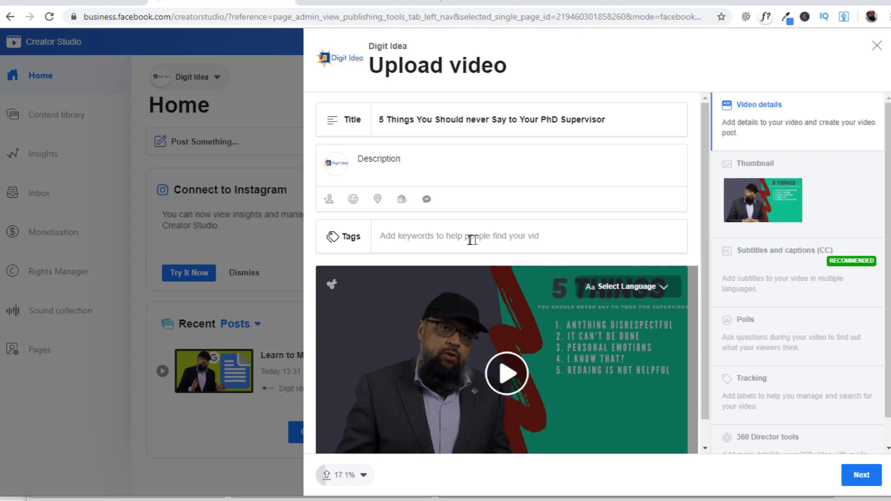
click(384, 234)
text(PhD)
key(Return)
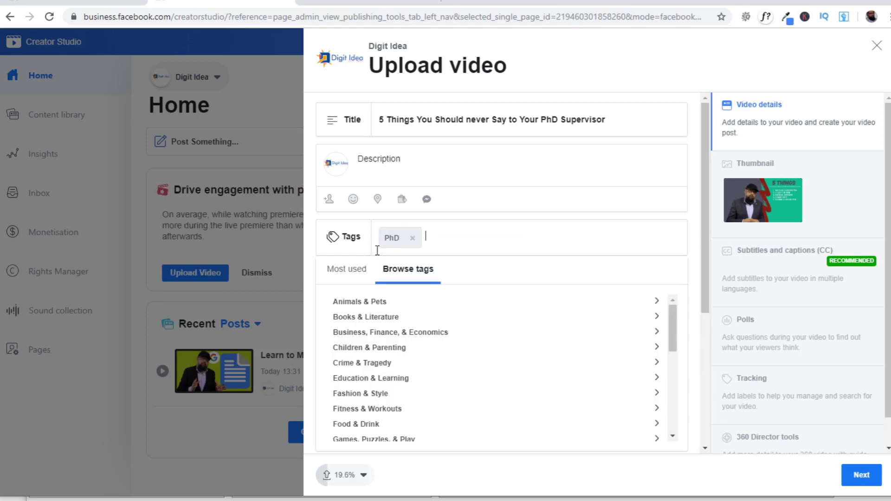
text(PhD Supervisor)
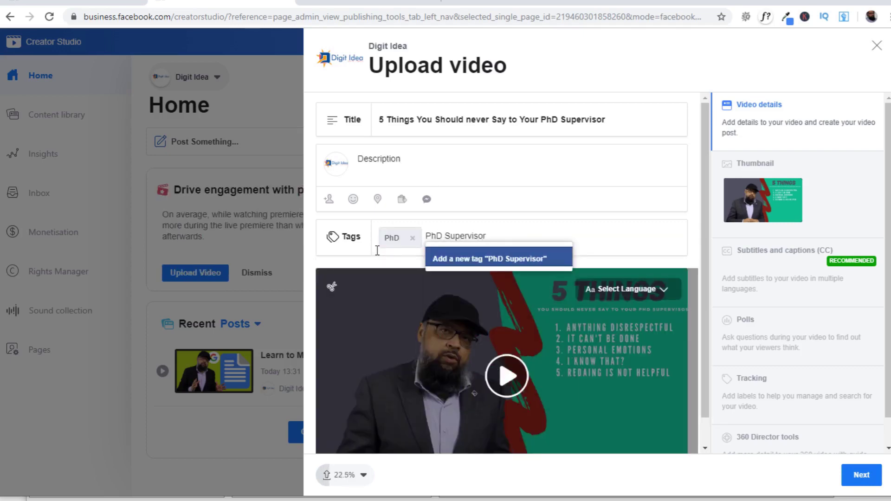
key(Return)
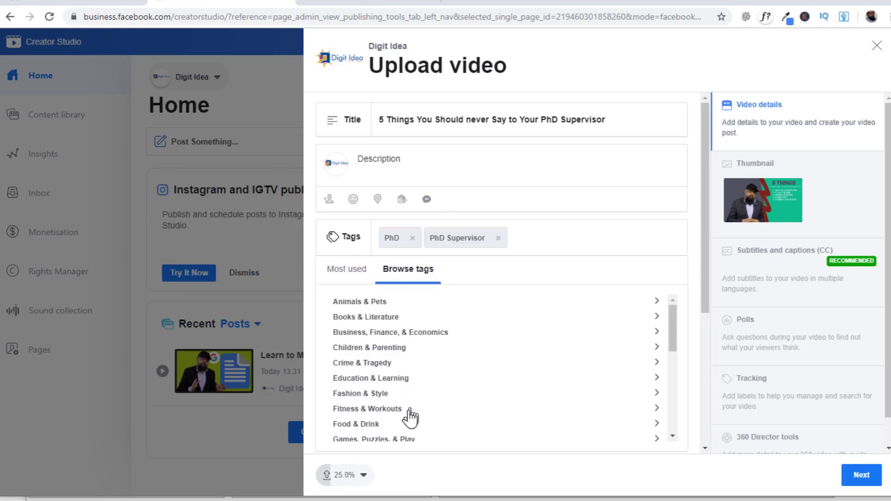
Open the upload's Subtitles and captions (CC) settings
click(773, 260)
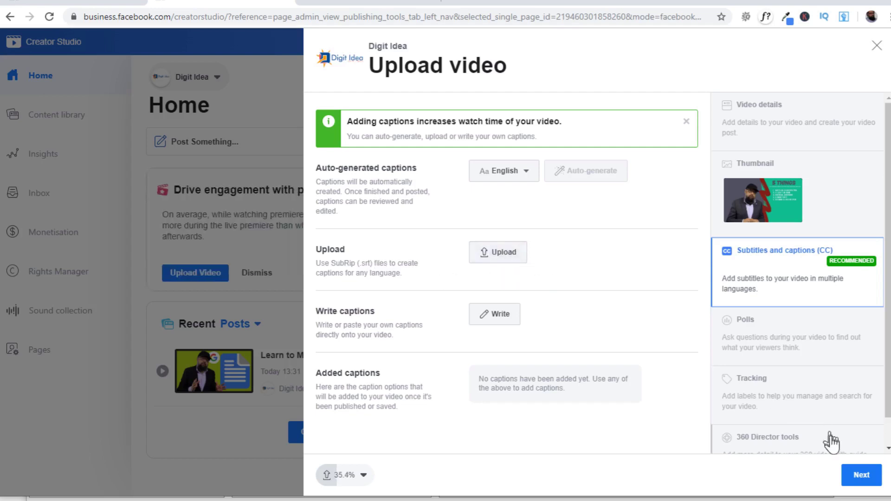
Publish the video immediately as a regular video post after briefly trying Premiere
click(862, 476)
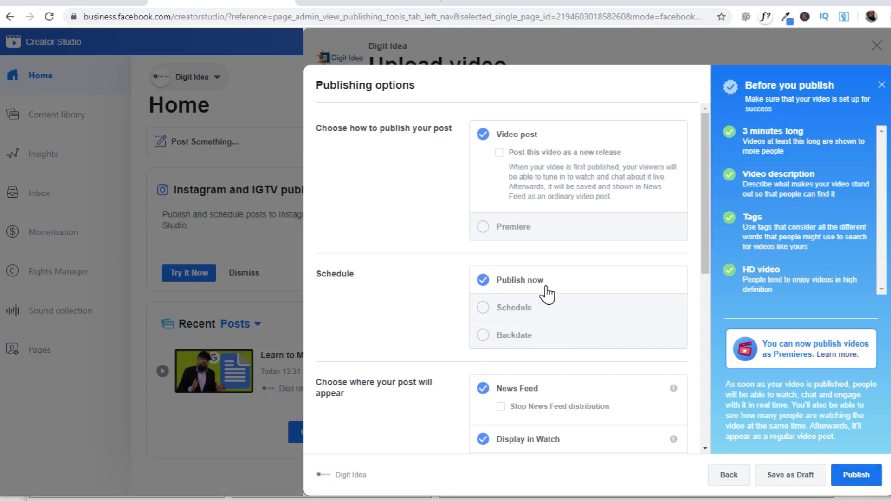
click(483, 227)
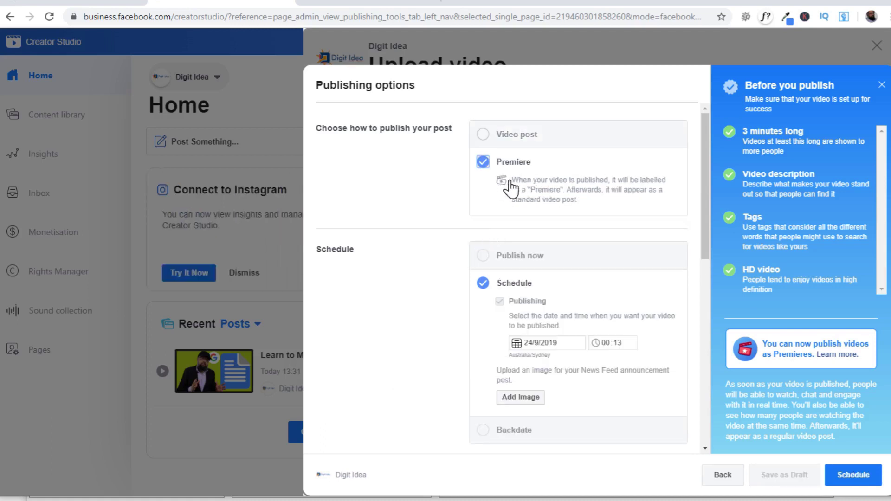
click(484, 136)
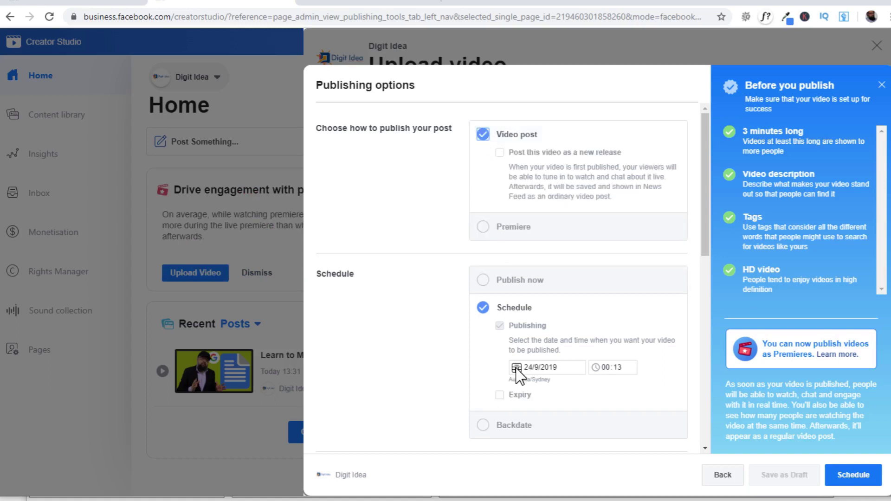
click(484, 280)
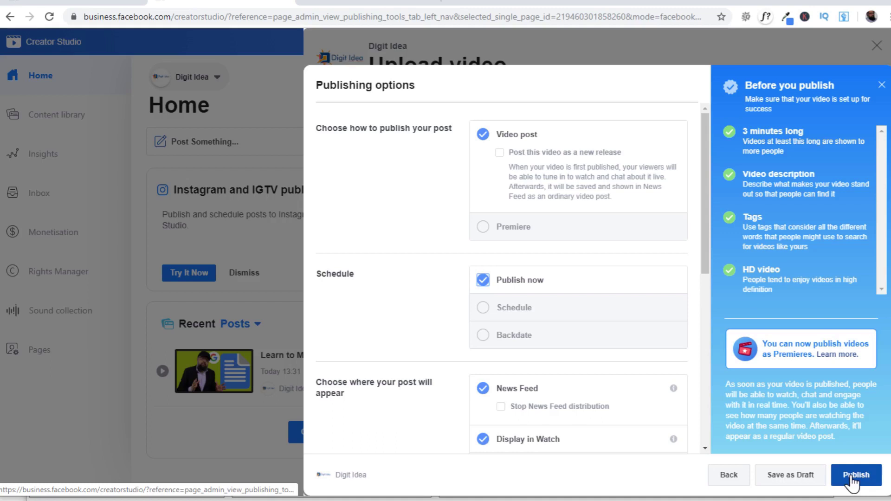
click(855, 480)
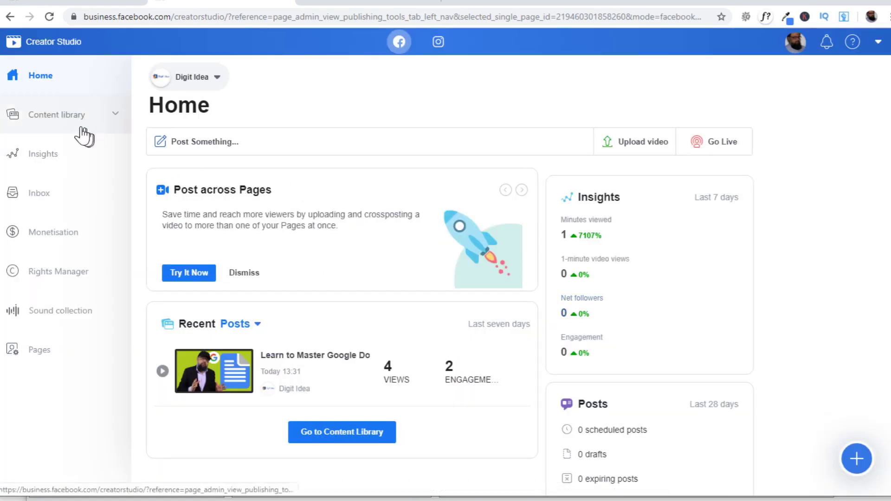
Open the Content library Posts list showing the new PhD supervisor video
click(60, 117)
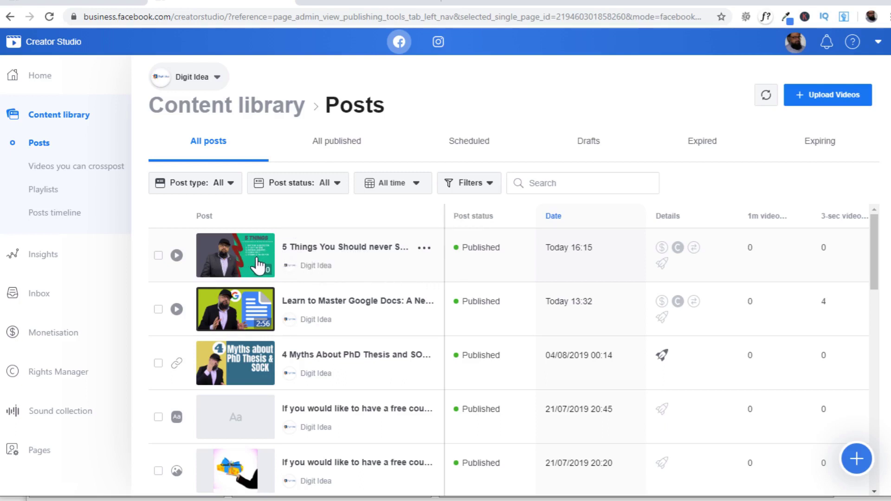
click(367, 2)
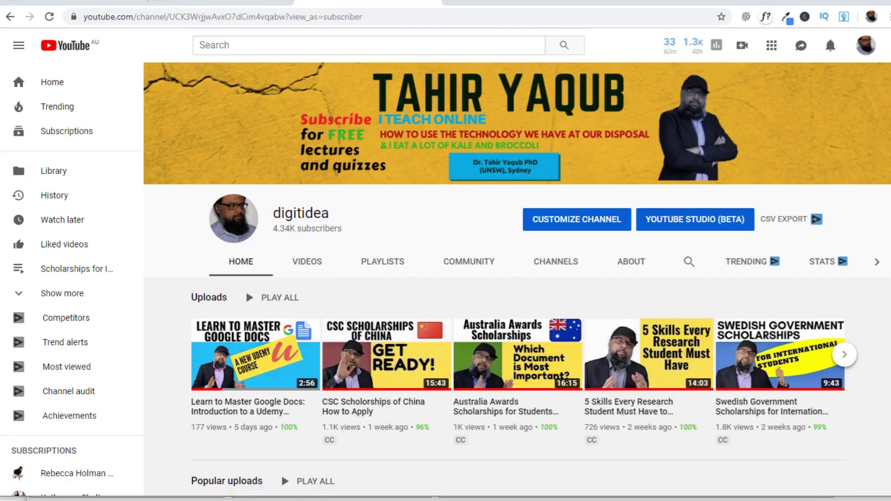
scroll(521, 259, down, 3)
scroll(521, 258, down, 2)
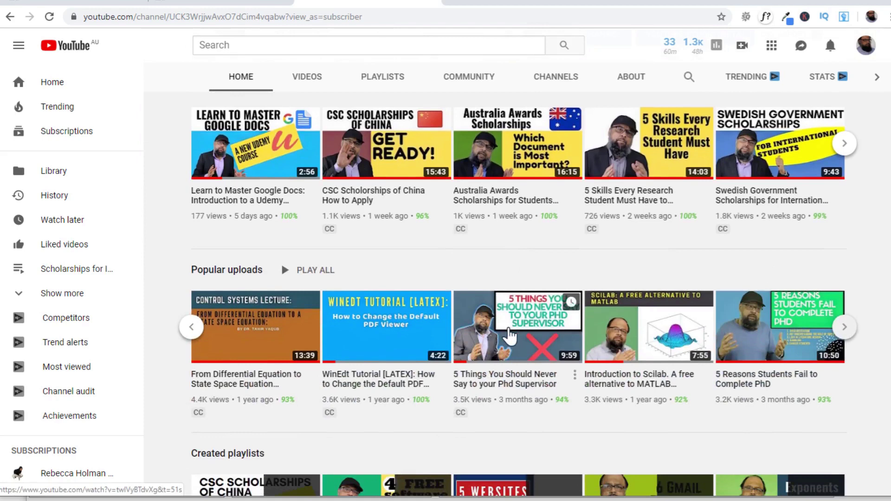
click(246, 4)
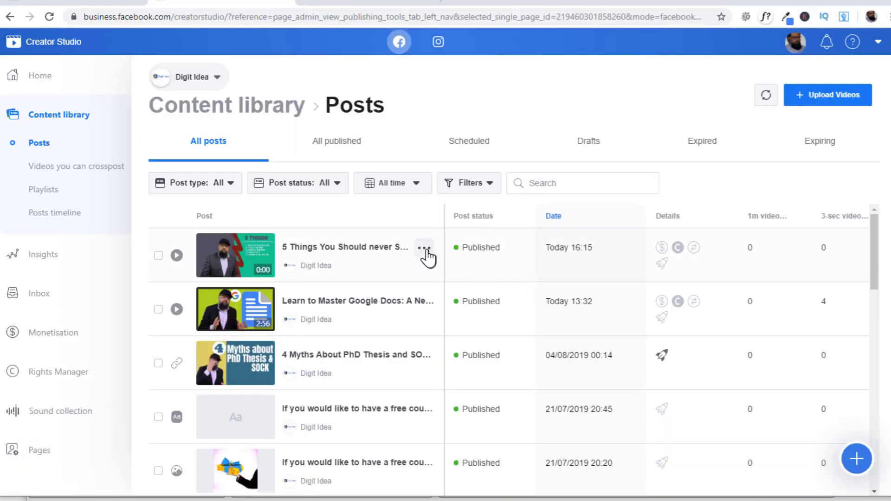
Bring up the PhD Supervisor video's thumbnail choices and browse the auto-generated frames
click(425, 248)
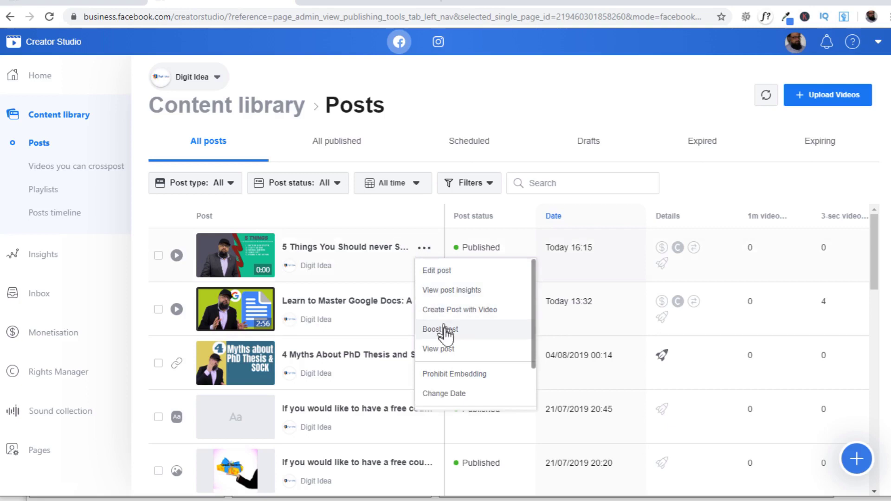
click(445, 274)
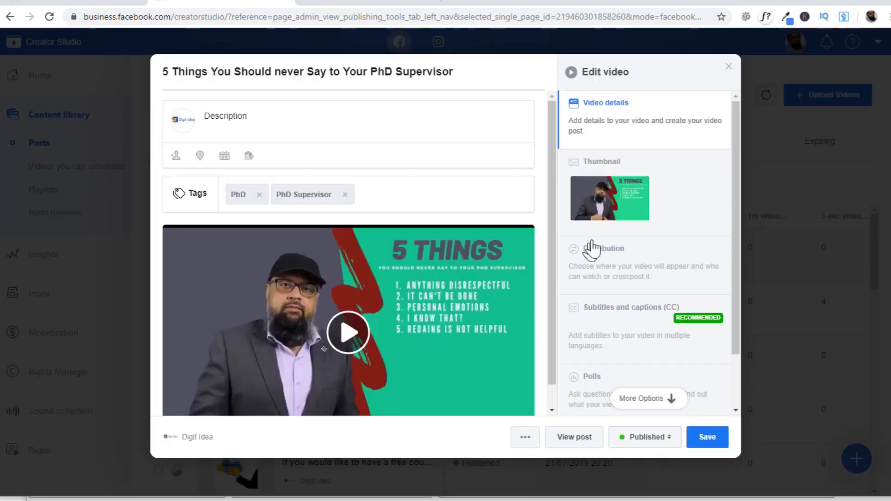
click(609, 170)
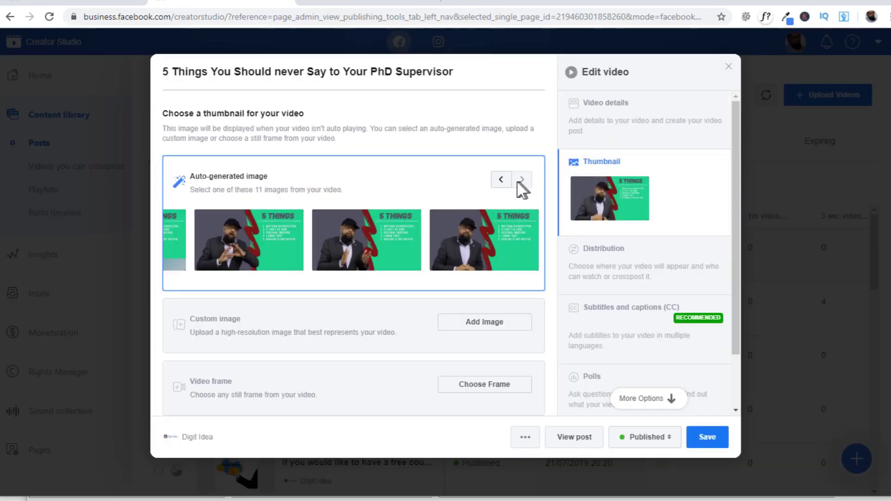
click(501, 181)
click(501, 181)
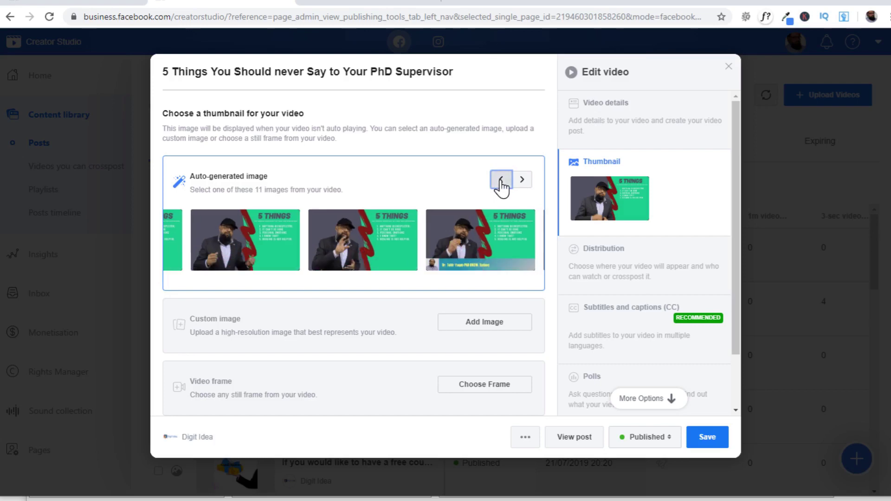
click(501, 181)
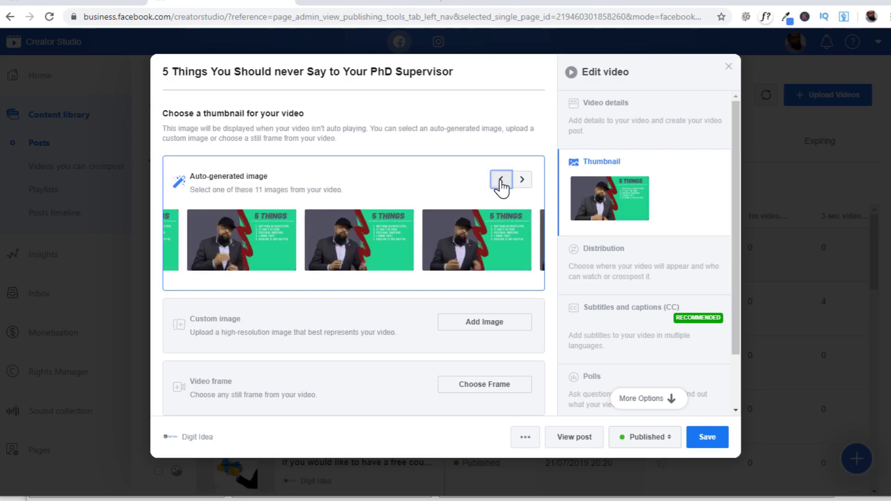
click(501, 181)
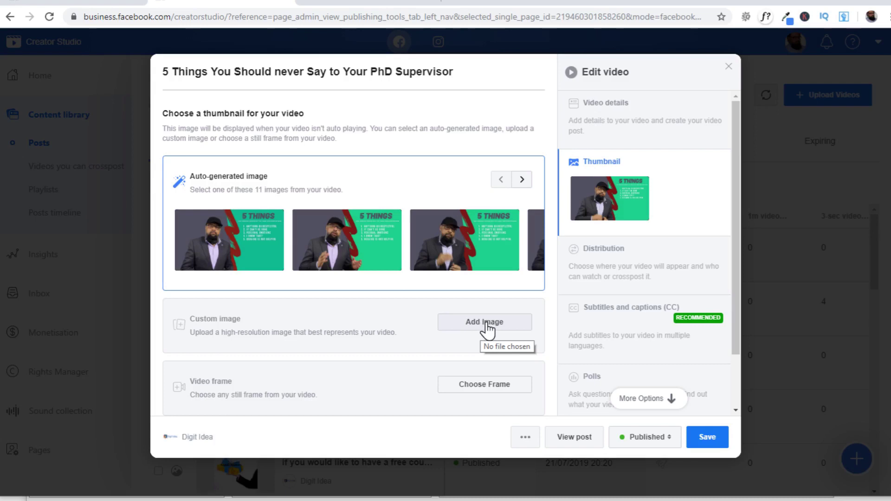
Upload 5-things-you-should-never-say.png as the custom thumbnail and save the post
click(482, 324)
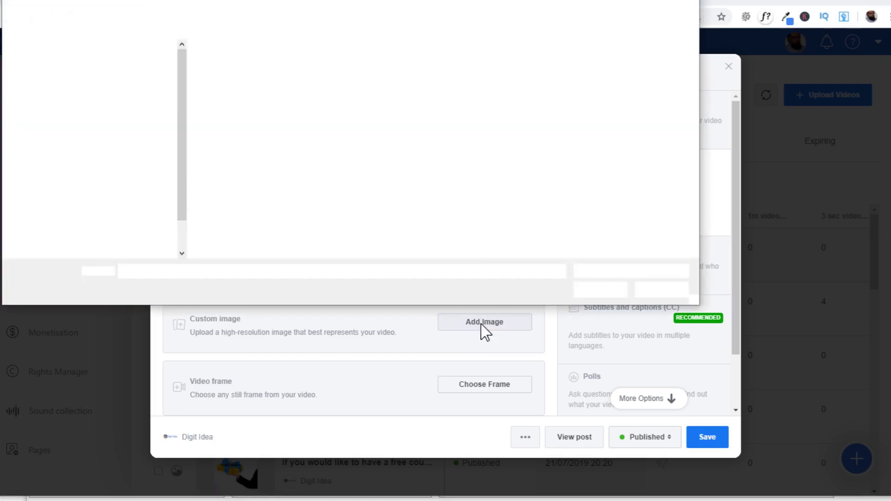
click(381, 56)
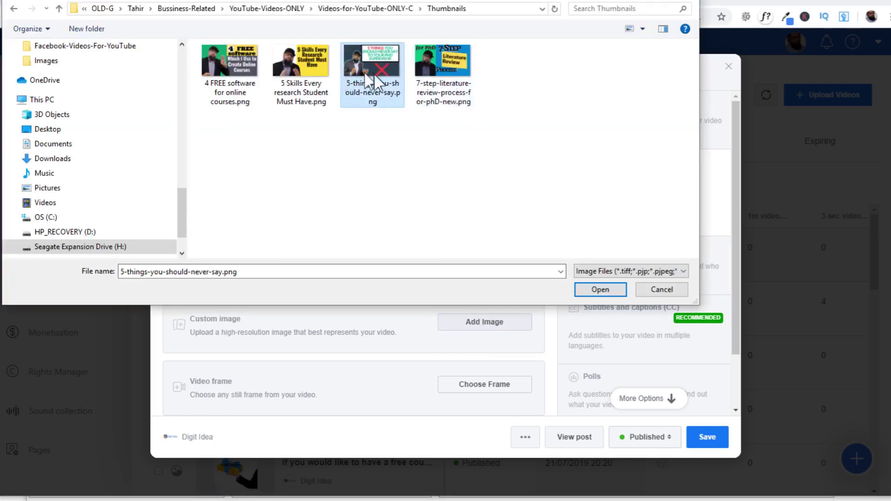
click(594, 288)
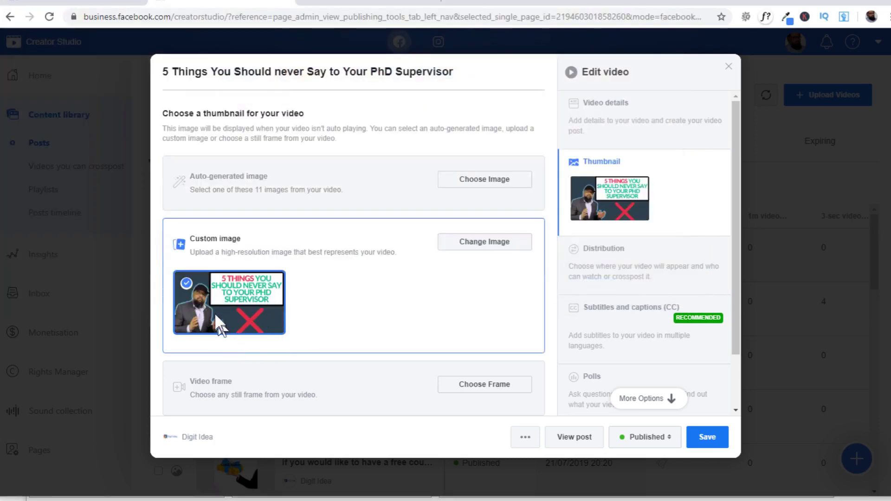
click(708, 441)
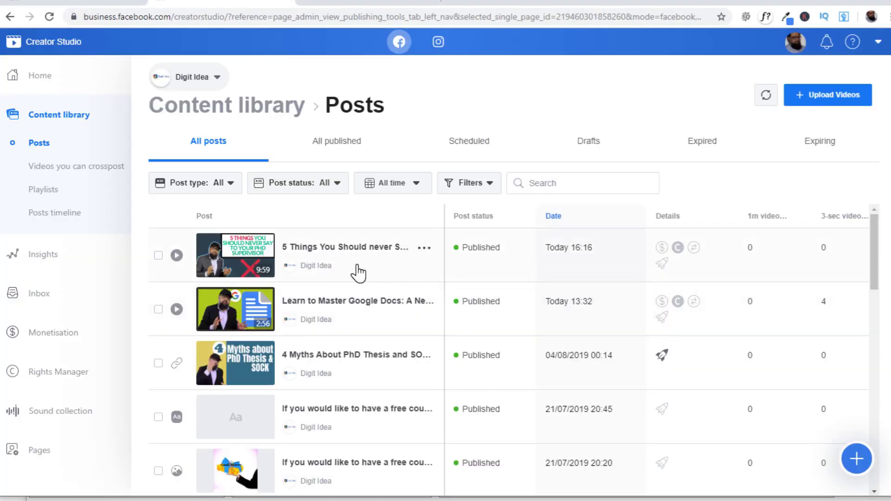
Reopen the PhD Supervisor video post in the edit form via its options menu
click(424, 251)
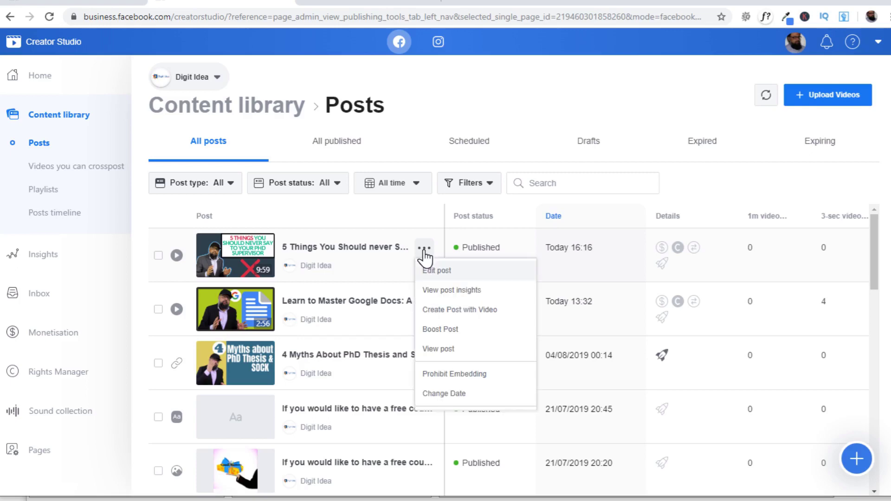
click(434, 274)
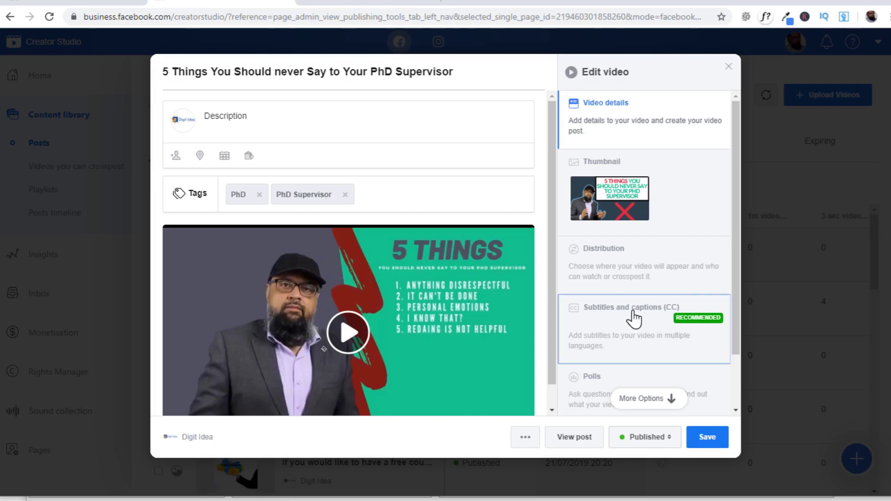
Review the English caption language under Subtitles and captions, then save the post
click(633, 319)
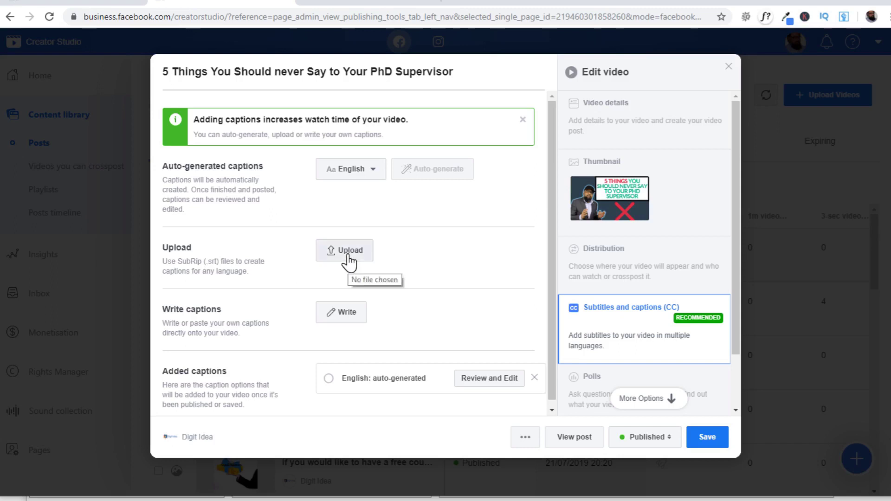
click(372, 172)
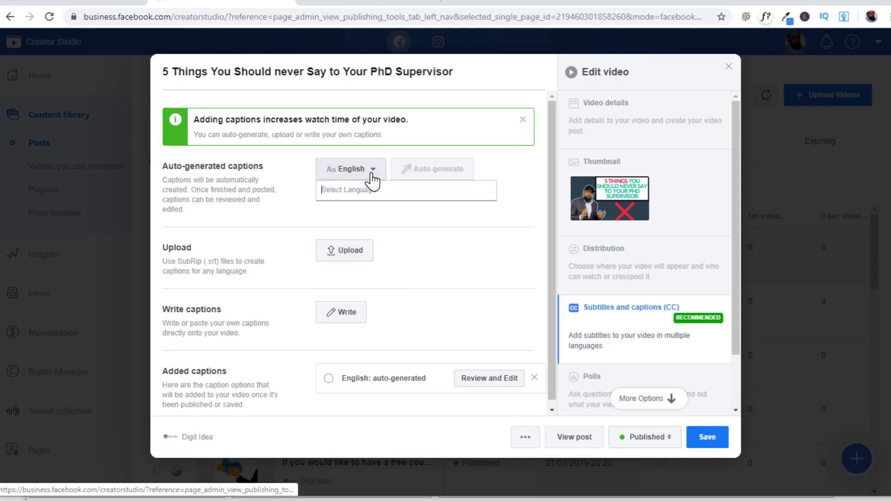
click(372, 172)
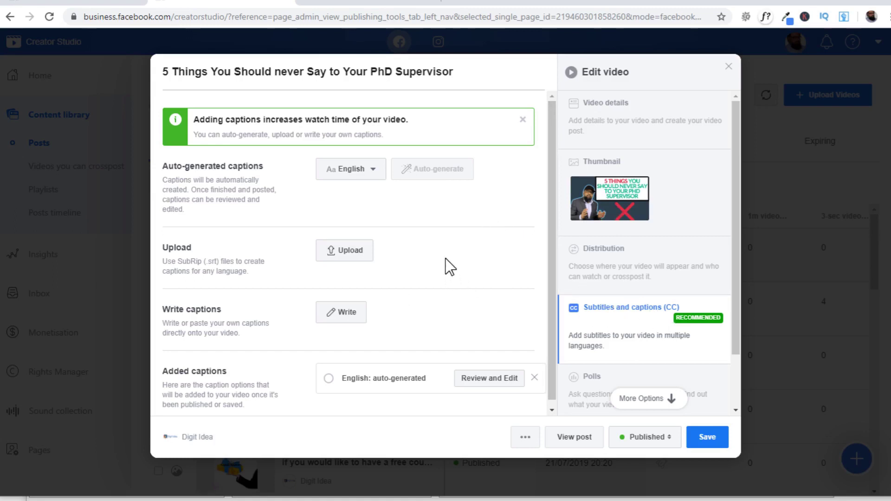
click(710, 440)
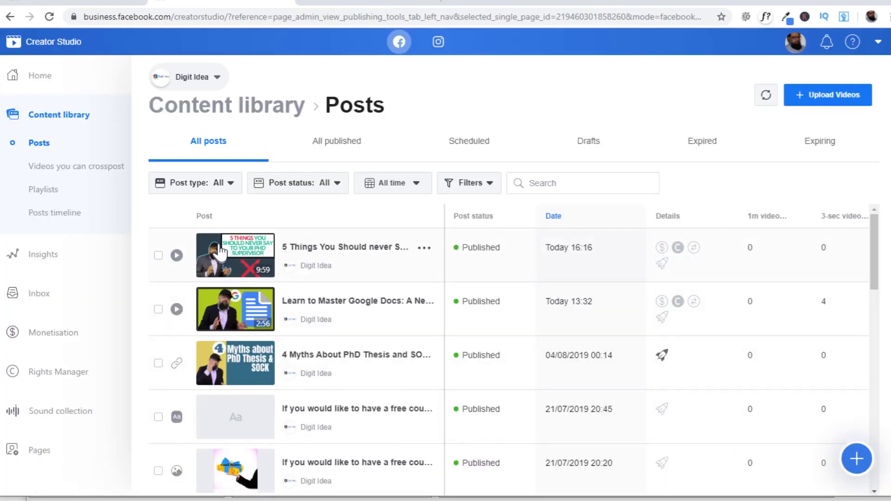
key(alt+Tab)
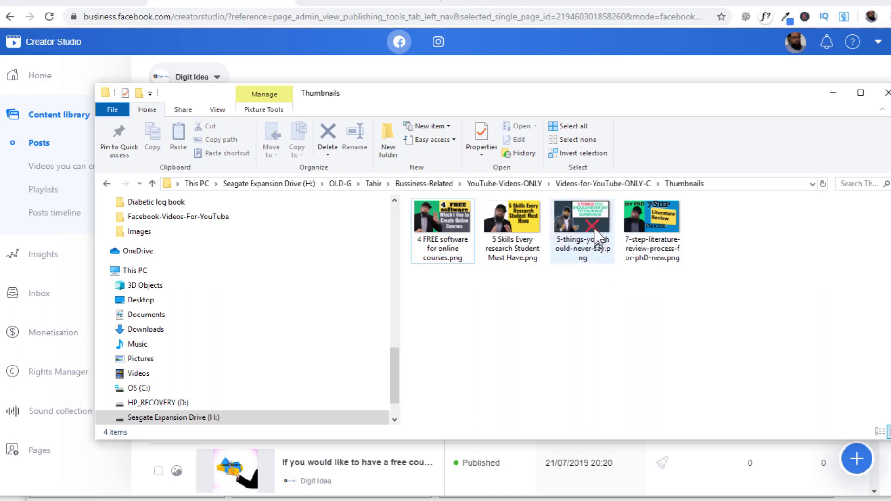
mouse_move(581, 230)
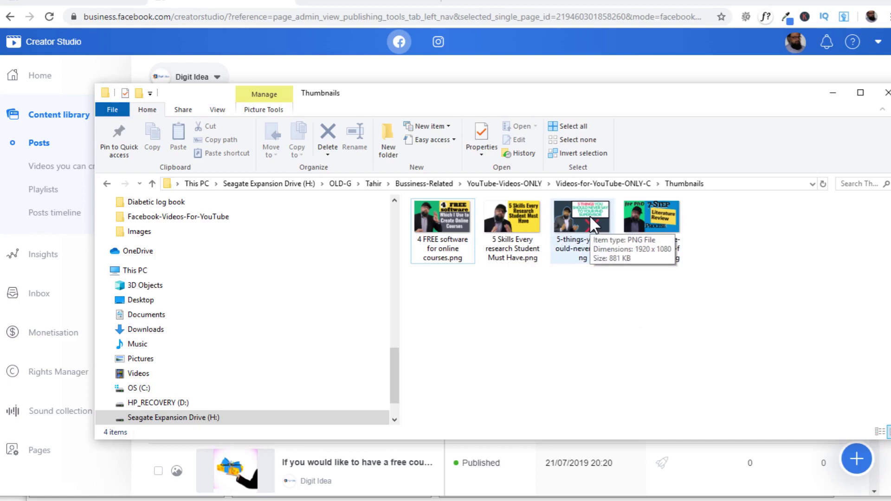
key(alt+Tab)
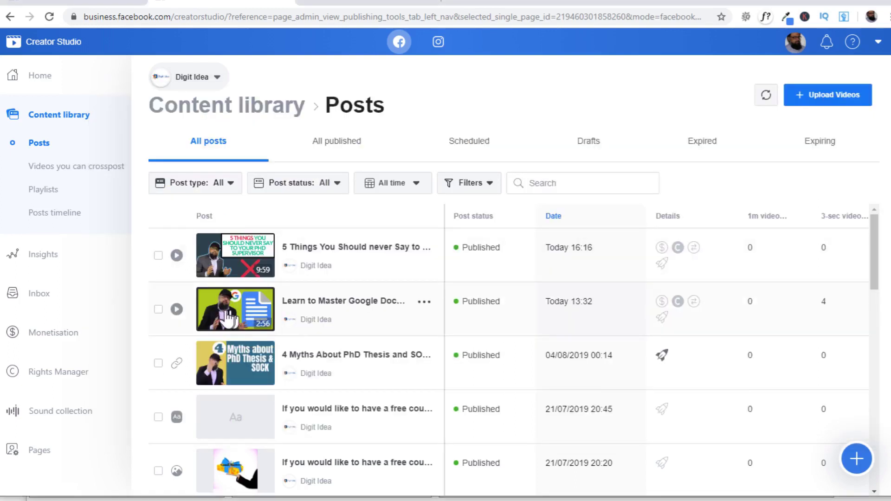